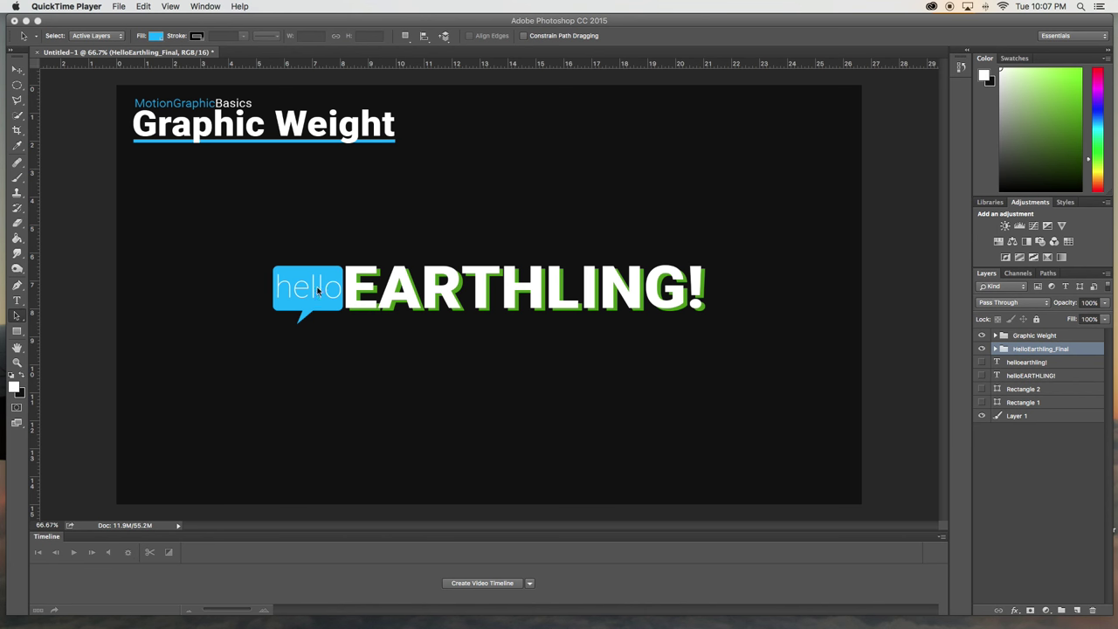
- Show the helloearthling! text layer and move the title group and that text higher up
left_click(981, 361)
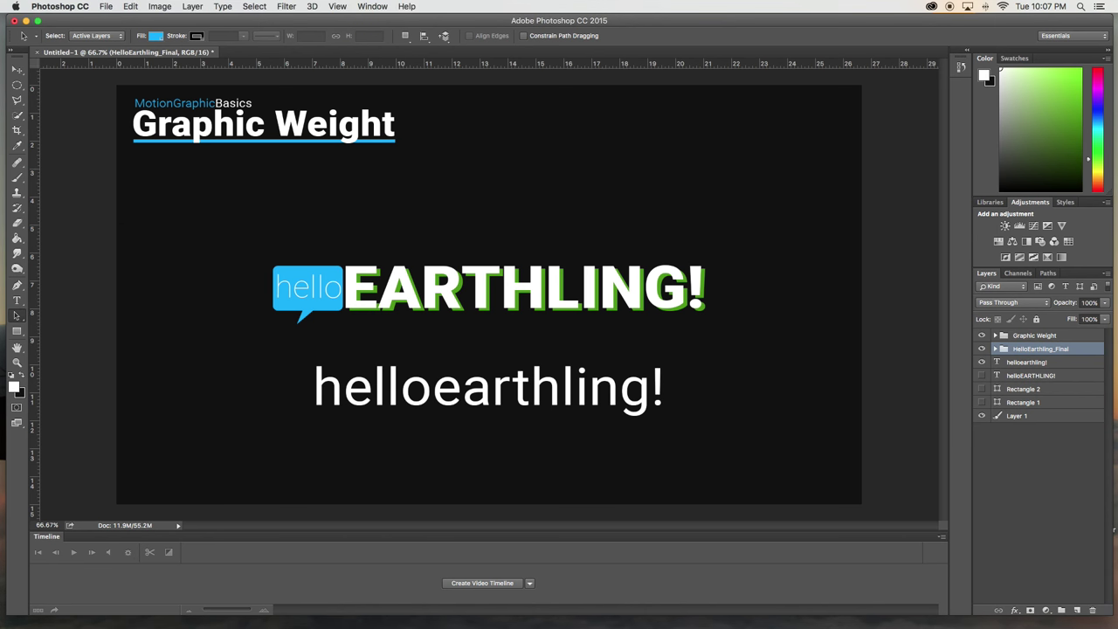
key("v")
left_click_drag(485, 291, 477, 223)
left_click(440, 393)
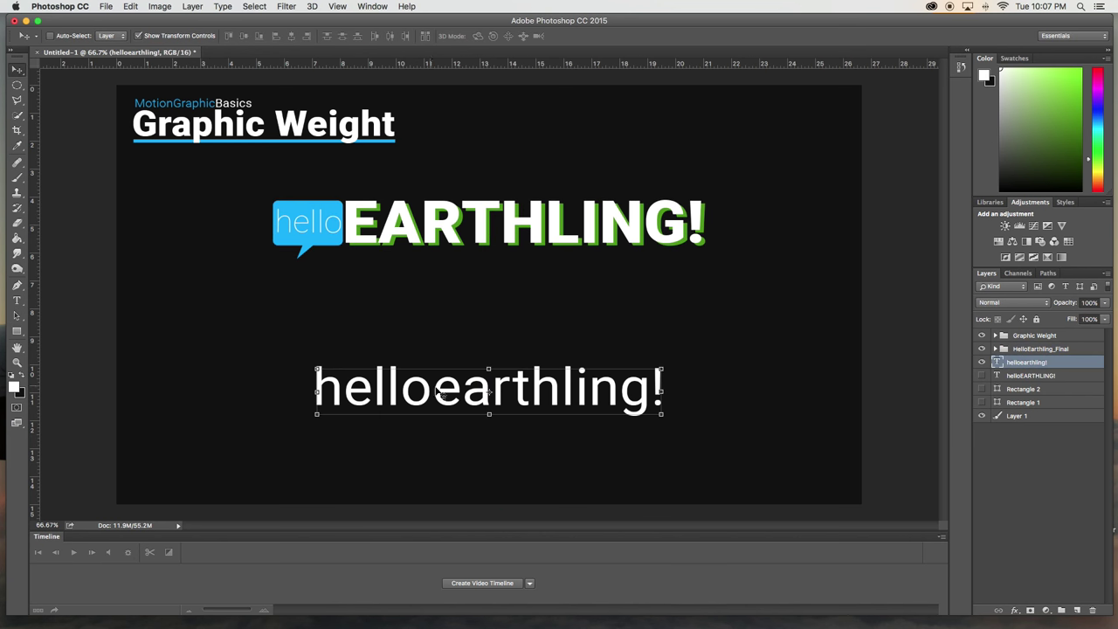
left_click_drag(440, 393, 440, 347)
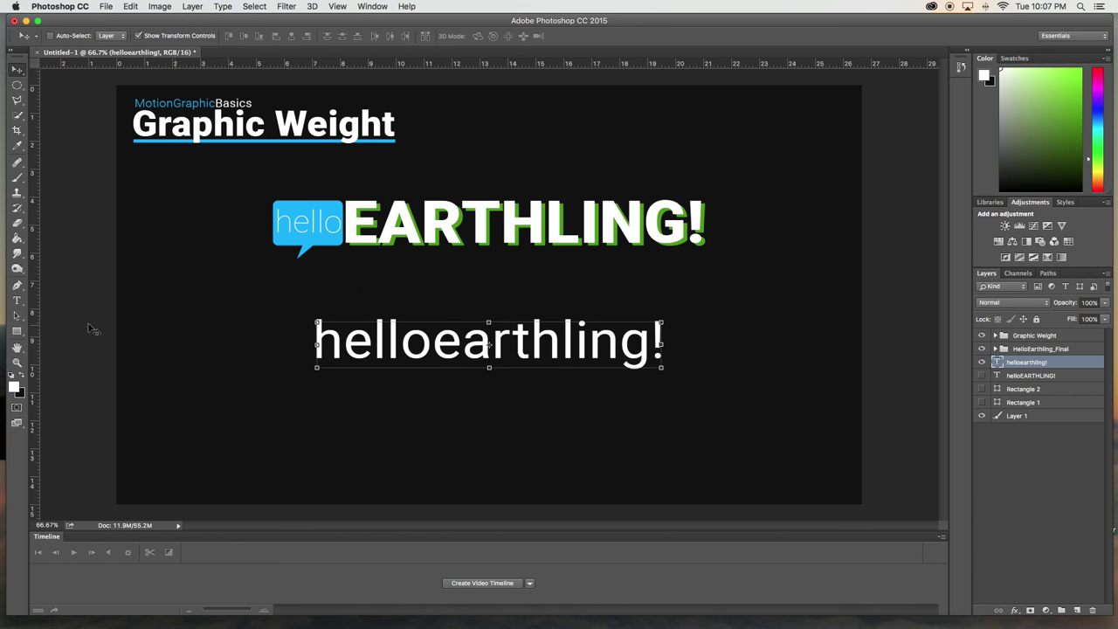
- Capitalise the H and E so the text line reads 'Hello Earthling!'
left_click(17, 300)
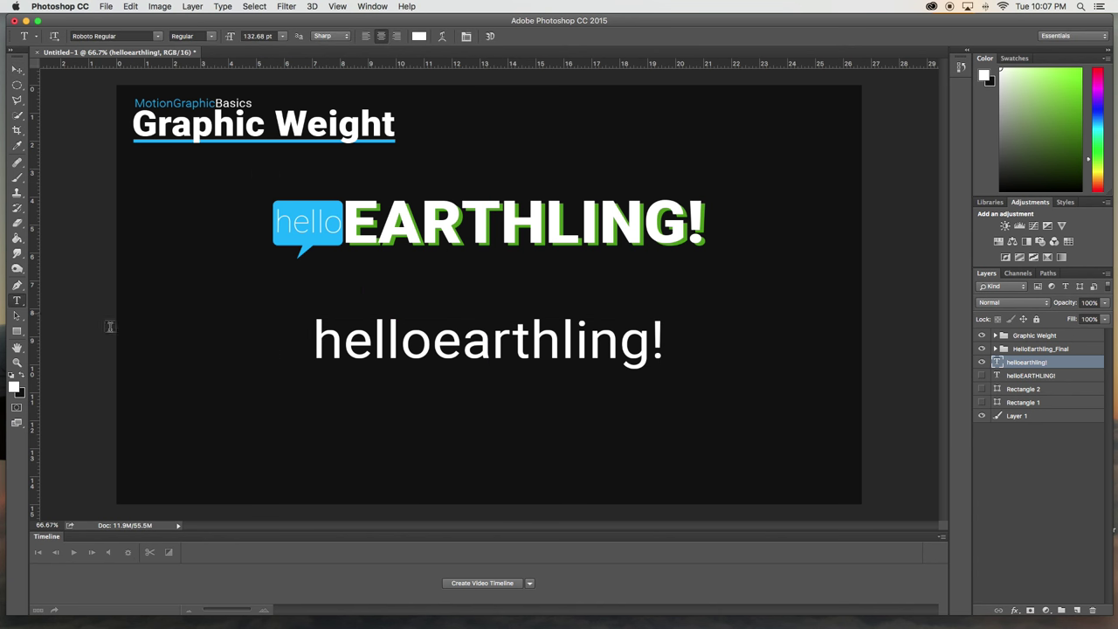
left_click(439, 346)
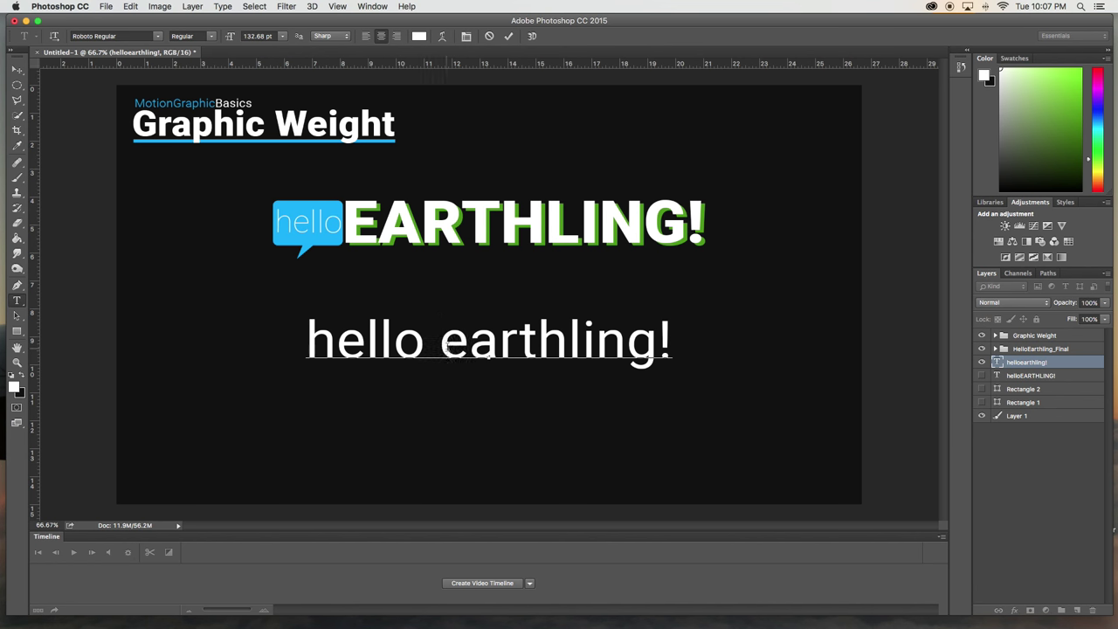
left_click(337, 341)
key("BackSpace")
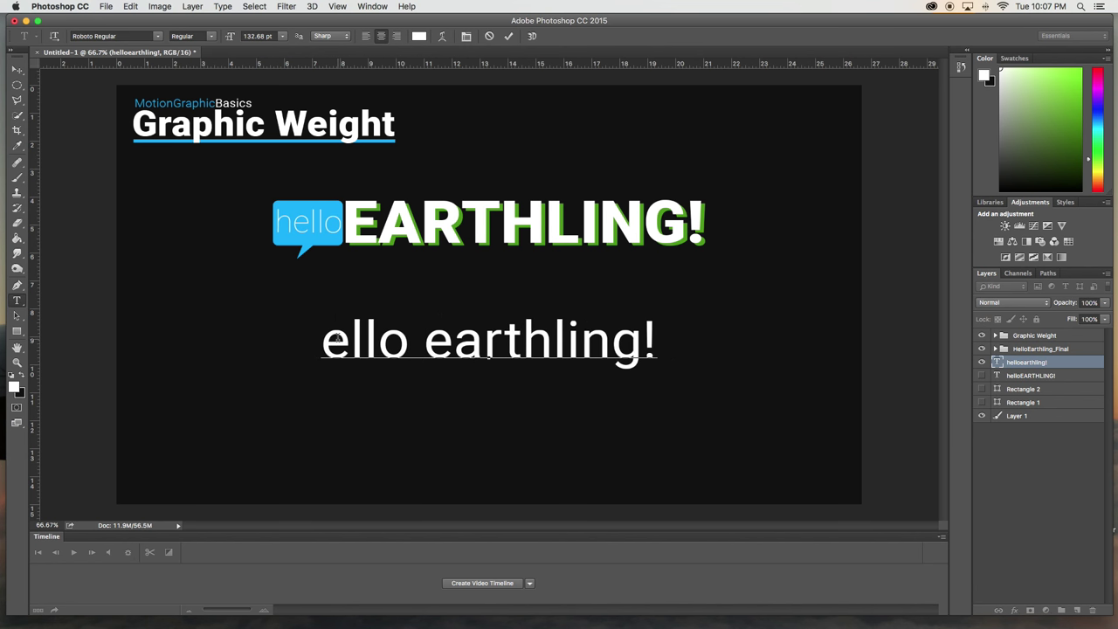
type("H")
left_click(465, 334)
key("BackSpace")
type("E")
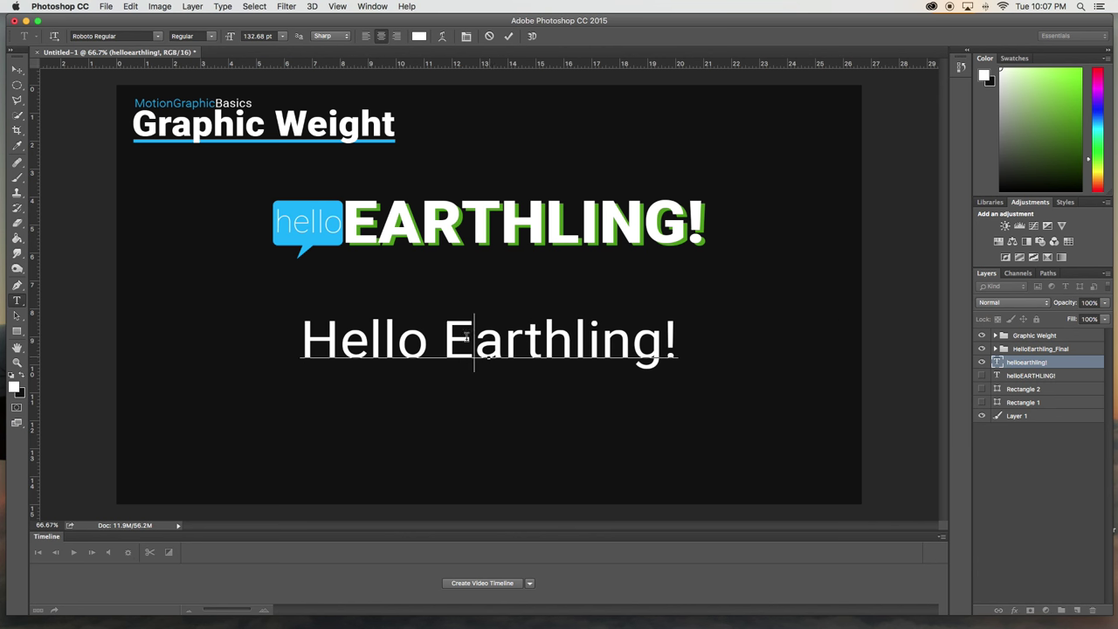
- Change the capital H back to lowercase so the first word reads 'hello'
left_click(404, 335)
left_click_drag(429, 344, 265, 317)
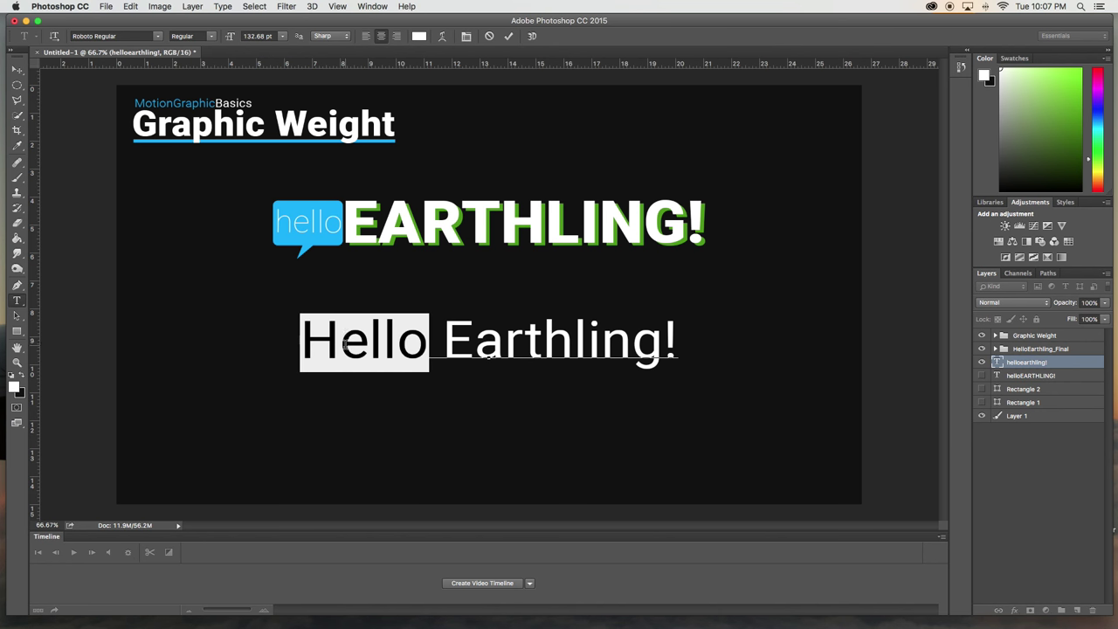
key("Left")
key("Right")
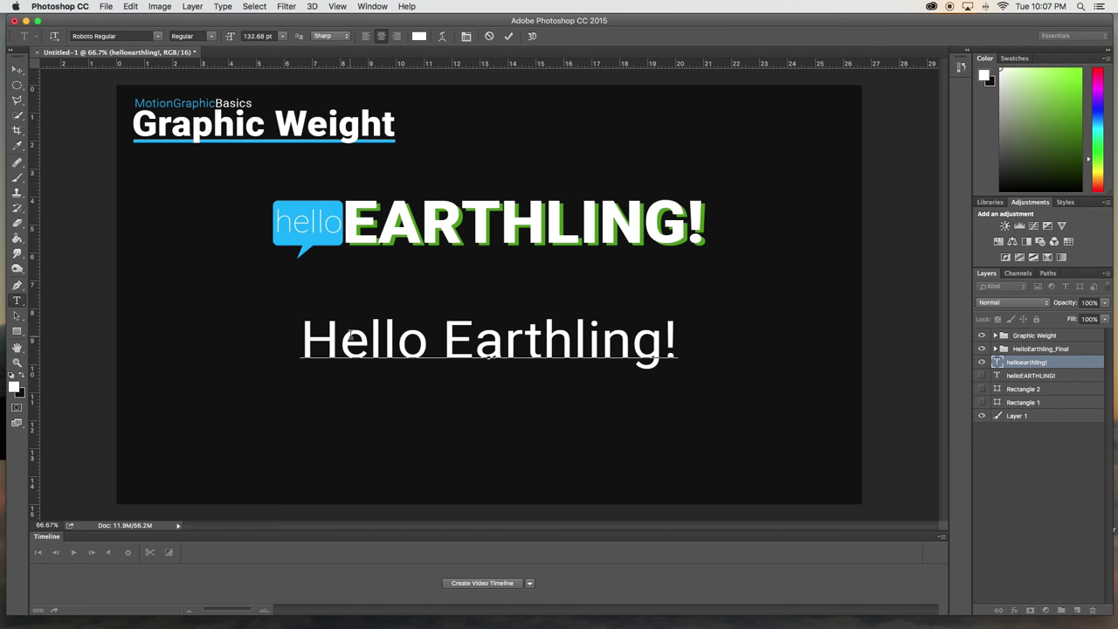
key("BackSpace")
key("Right")
type("hj")
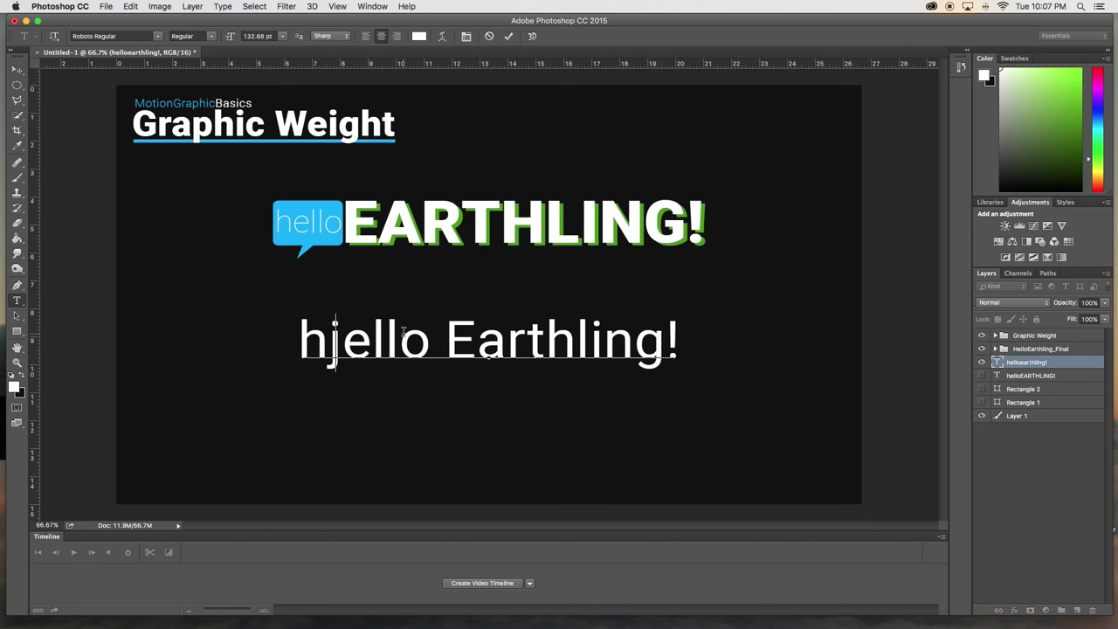
key("BackSpace")
- Retype 'arthling' in capitals so the second word reads 'EARTHLING!'
right_click(449, 334)
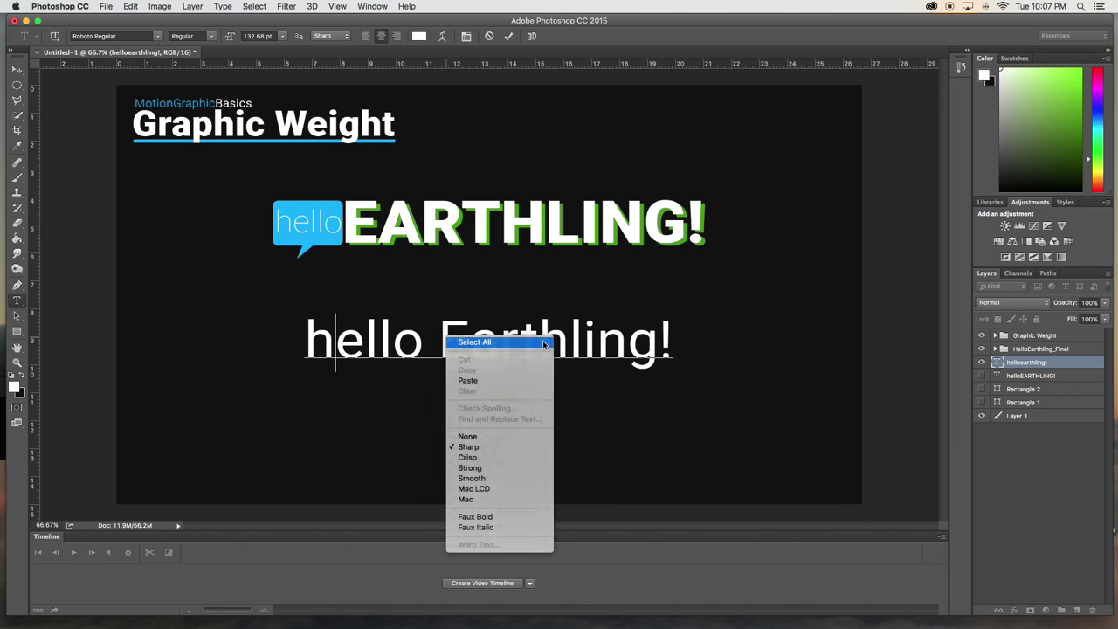
left_click(463, 341)
left_click(660, 342)
double_click(511, 337)
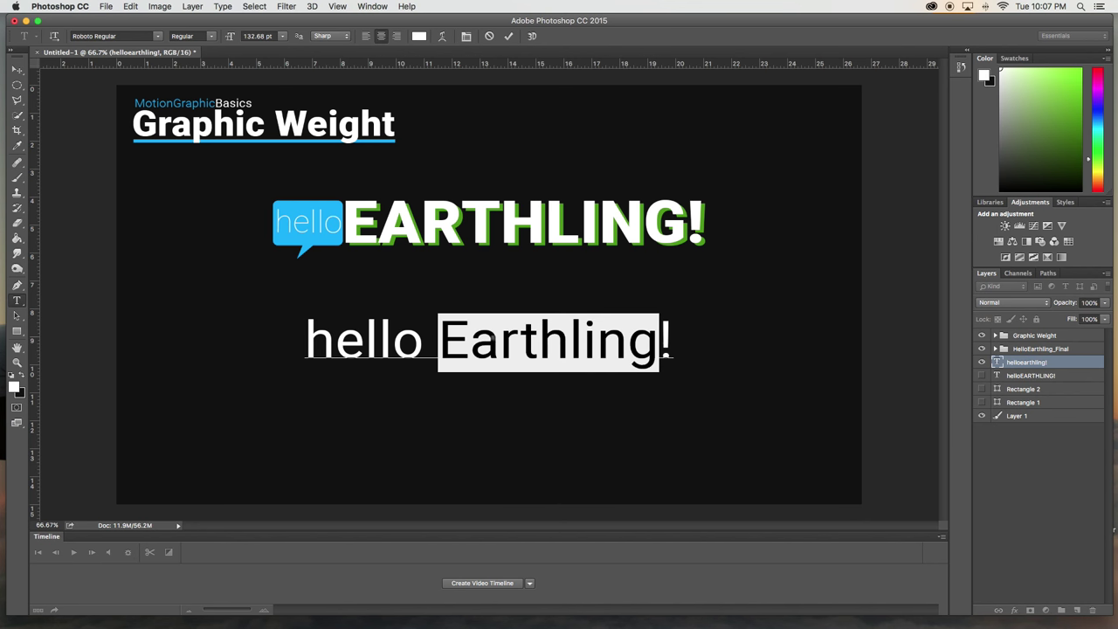
left_click_drag(469, 343, 650, 350)
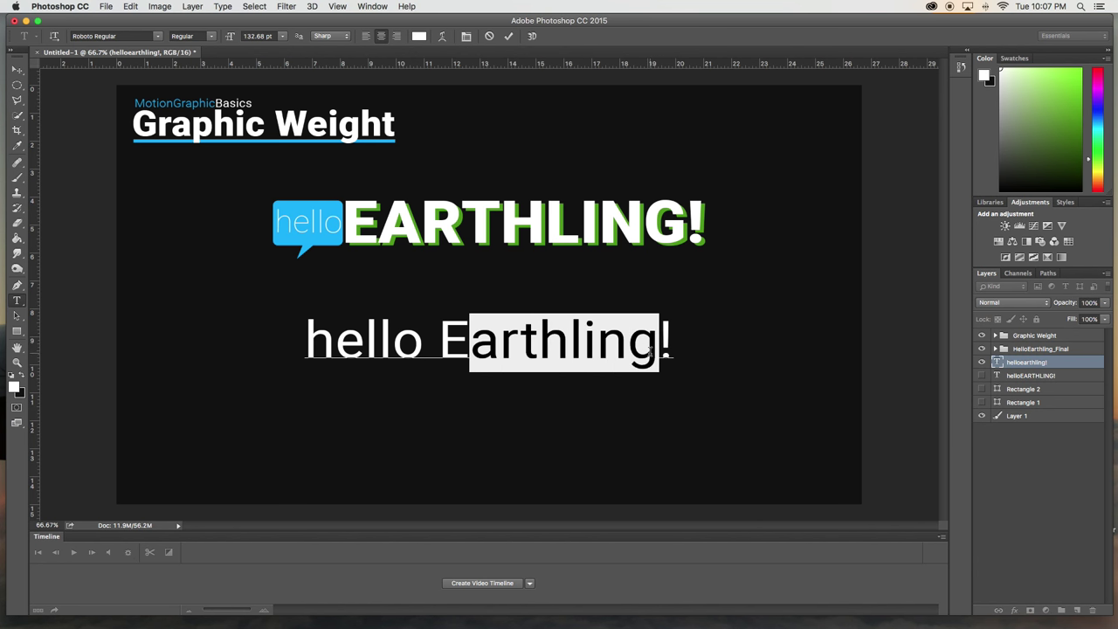
key("BackSpace")
type("ARTHLI")
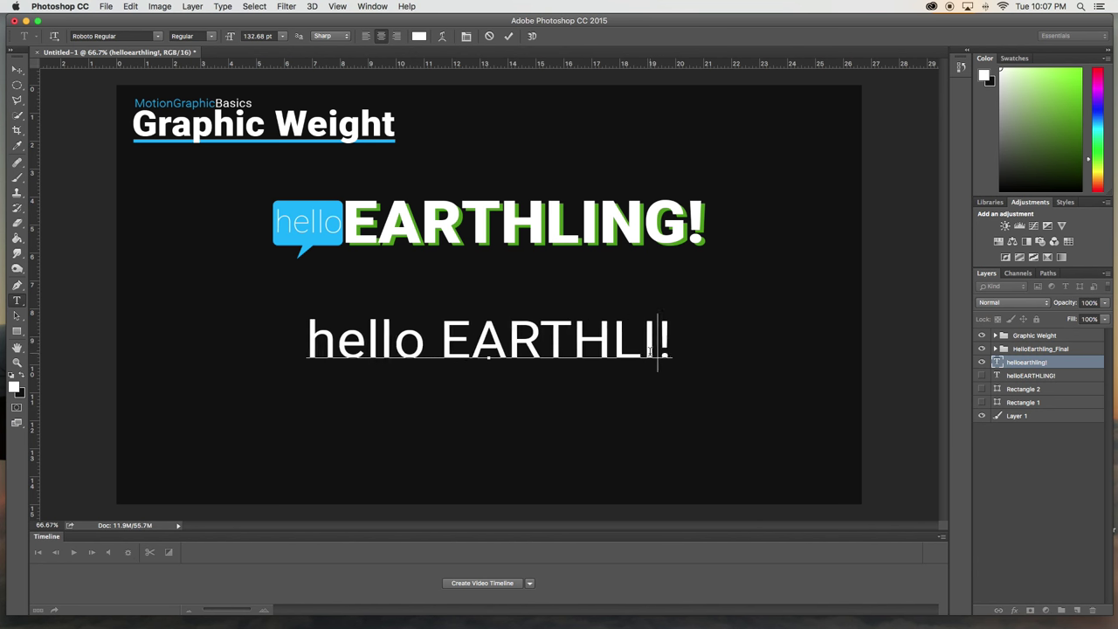
type("NG")
left_click(400, 342)
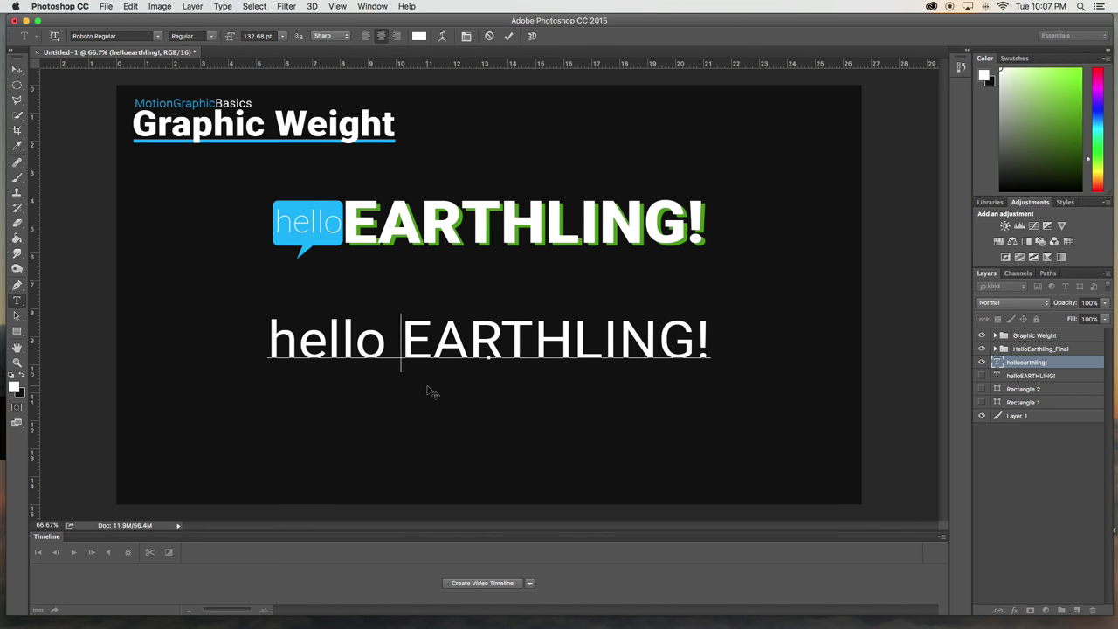
key("BackSpace")
- Set 'hello' to 60 pt and remove the space so the line reads 'helloEARTHLING!'
left_click_drag(386, 344, 266, 337)
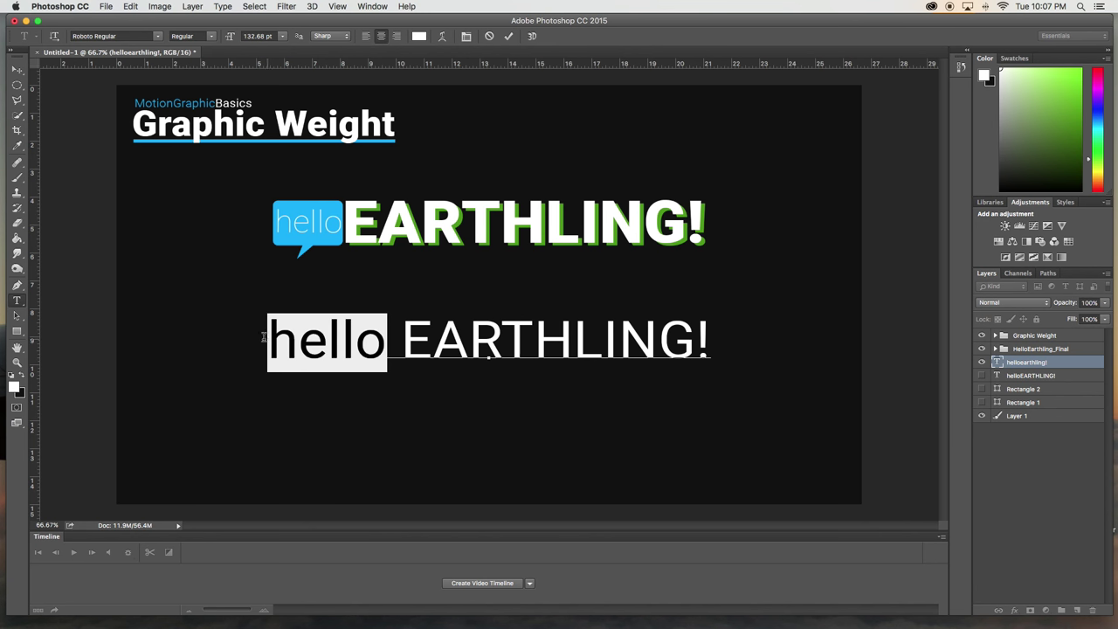
left_click(282, 38)
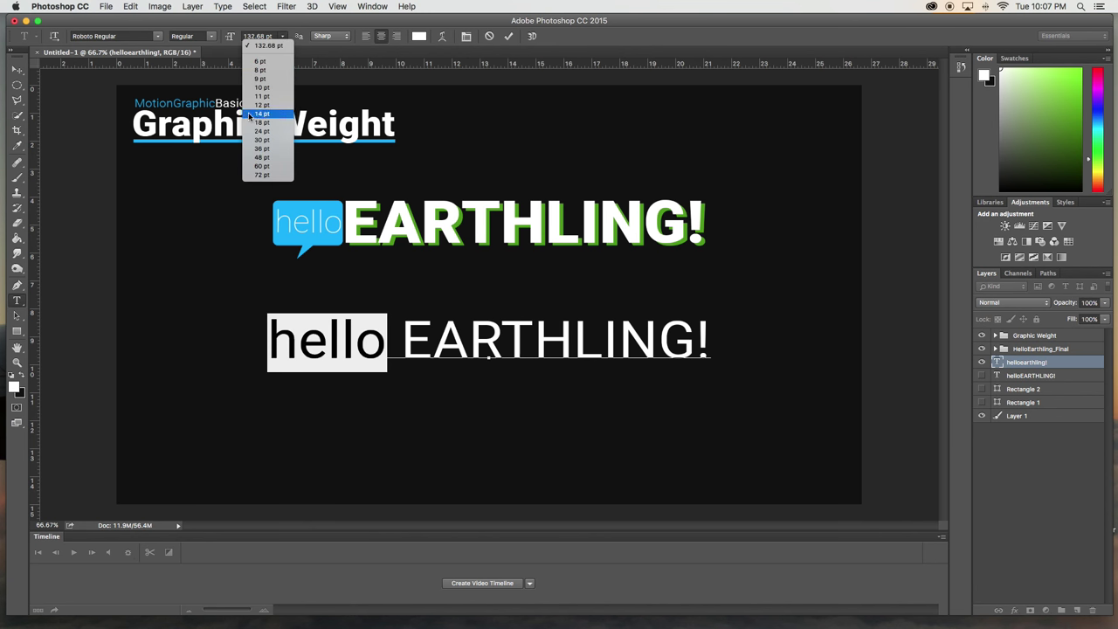
left_click(262, 163)
left_click(368, 357)
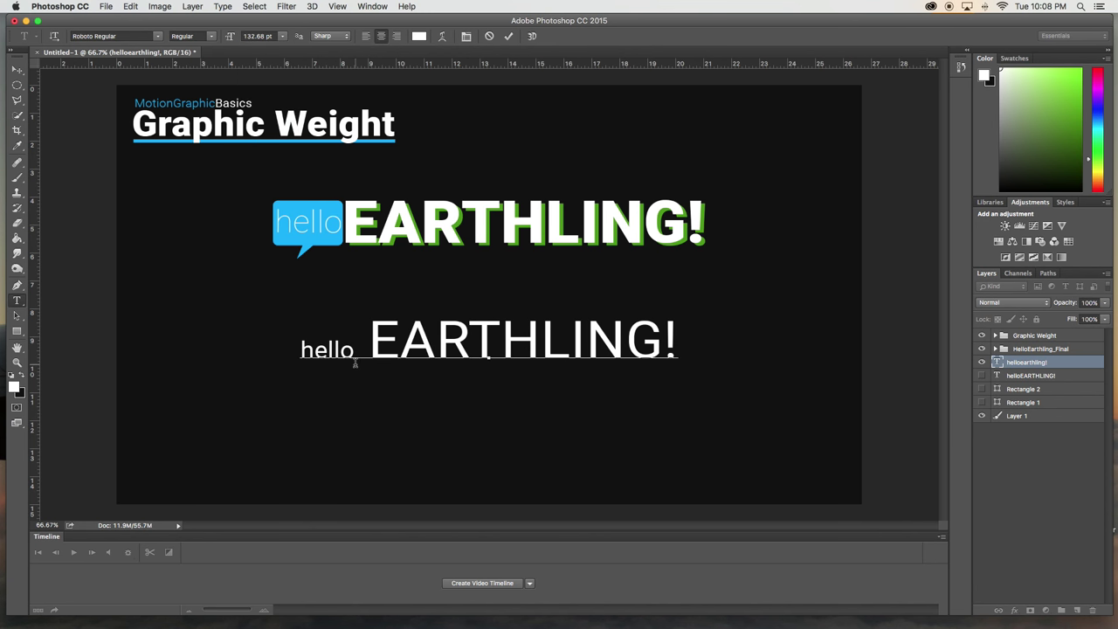
key("BackSpace")
left_click(16, 68)
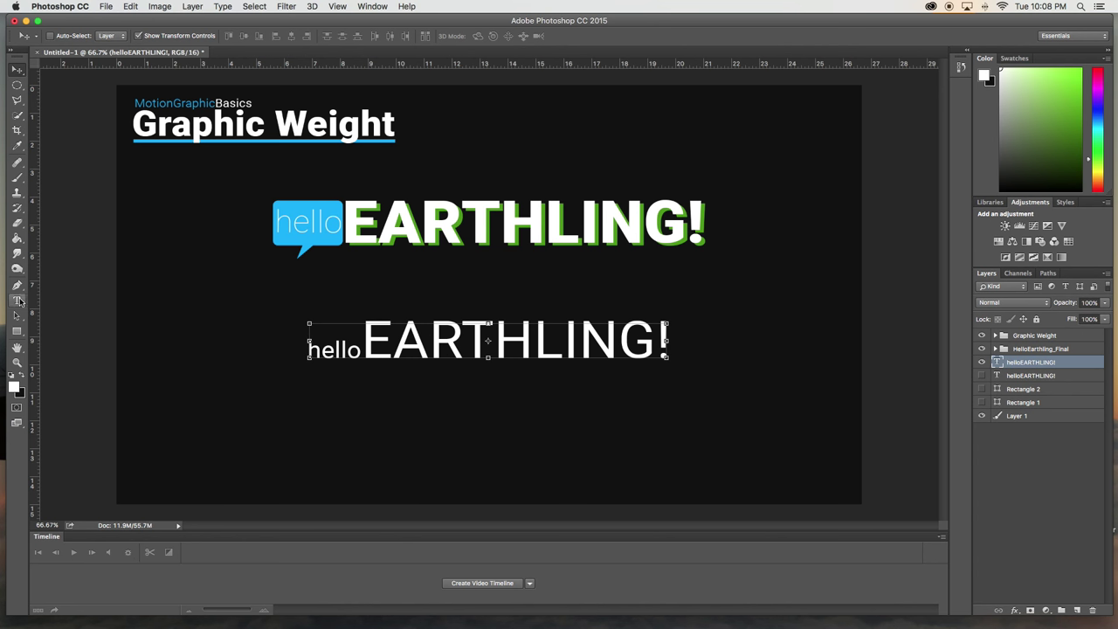
left_click(15, 299)
- Colour 'EARTHLING!' with the title's green (#3f8205), leaving 'hello' white
left_click(366, 341)
left_click_drag(366, 340, 671, 345)
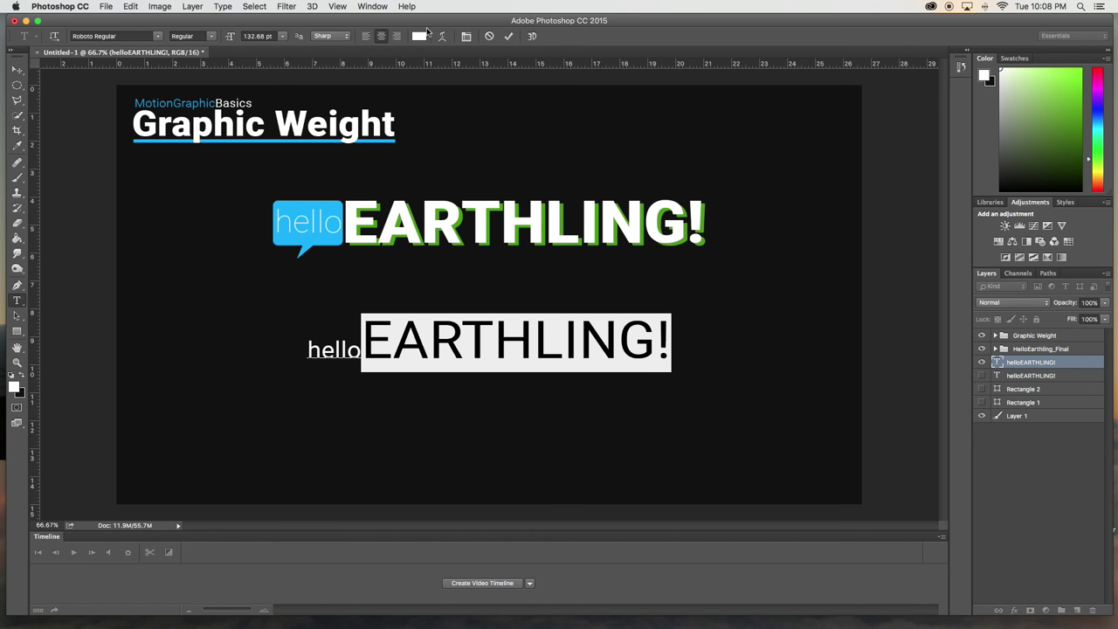
left_click(420, 36)
left_click(494, 213)
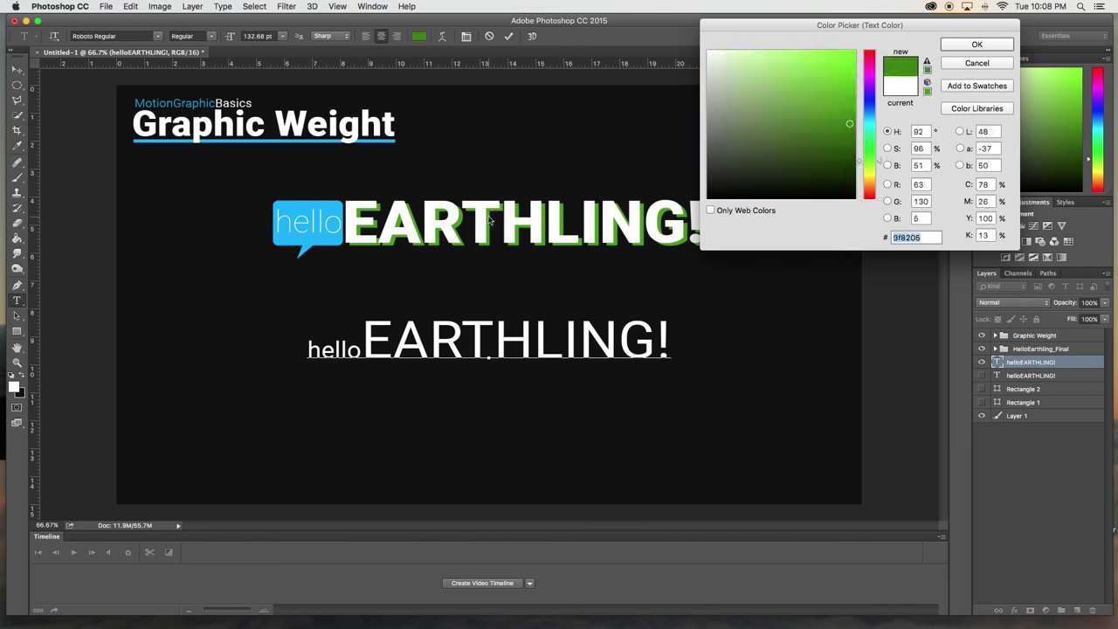
left_click(1004, 43)
left_click(495, 344)
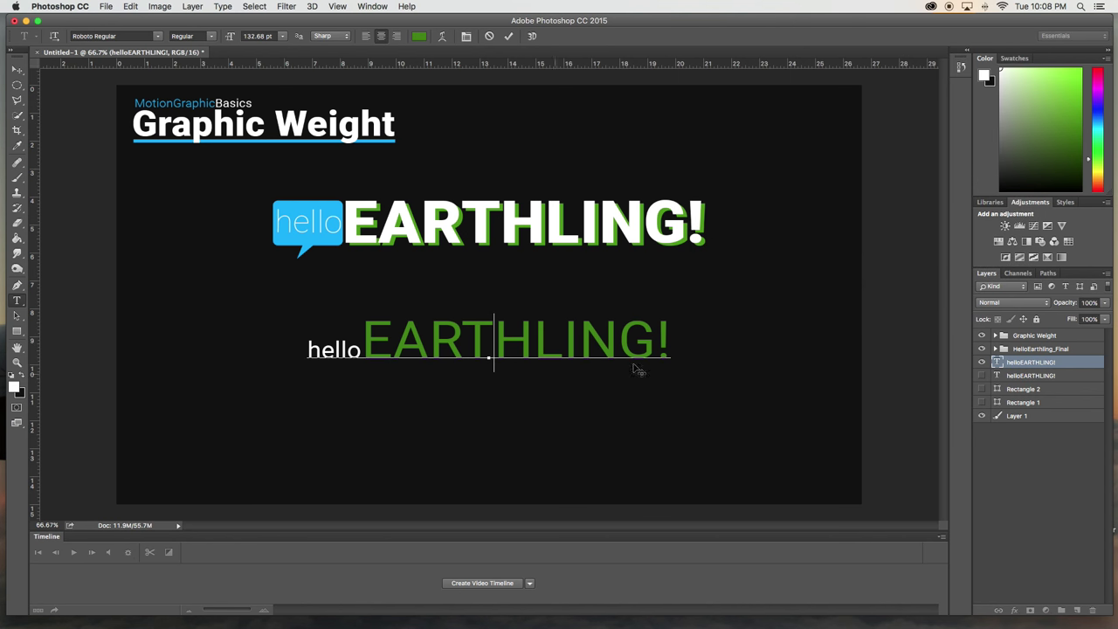
key("super+a")
- Set the lower 'EARTHLING!' to the Roboto Black weight
left_click(371, 344)
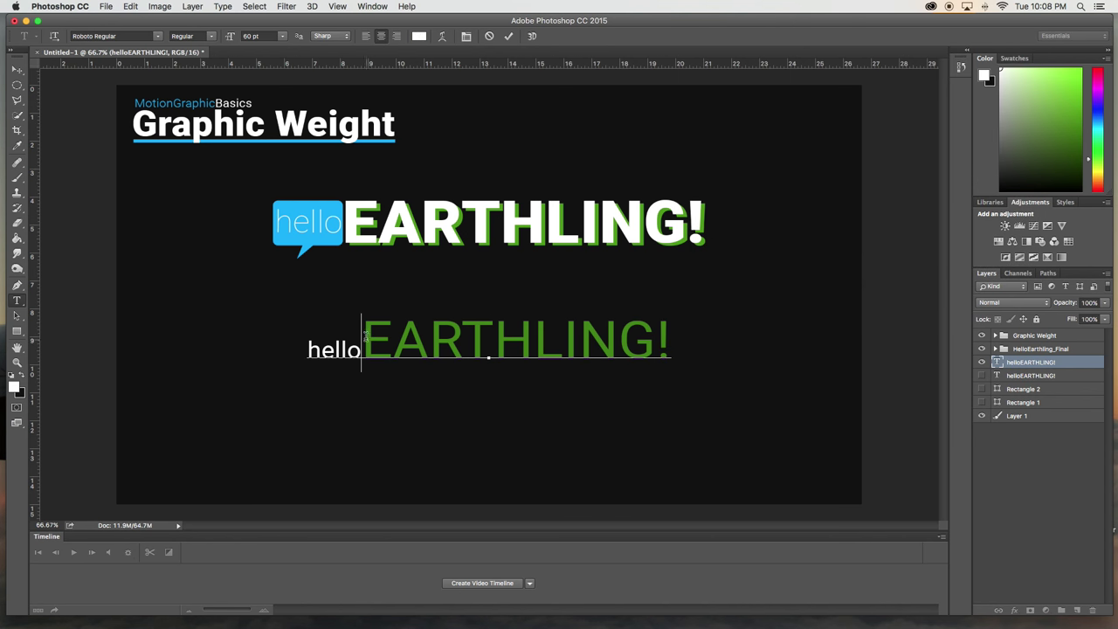
left_click_drag(361, 344, 719, 341)
left_click(208, 36)
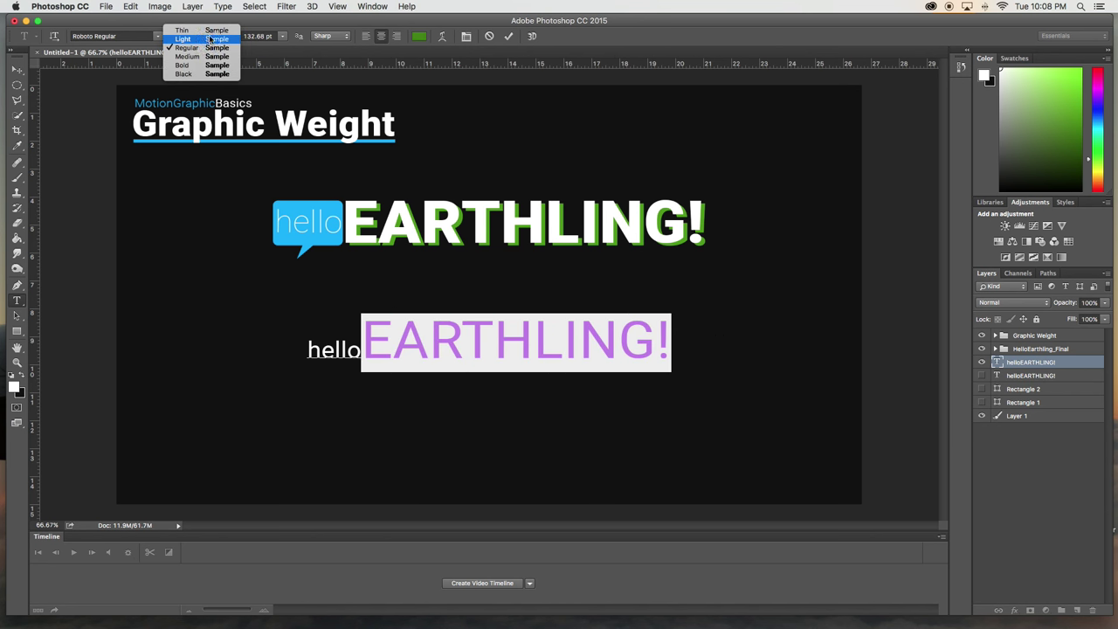
left_click(178, 76)
left_click(373, 341)
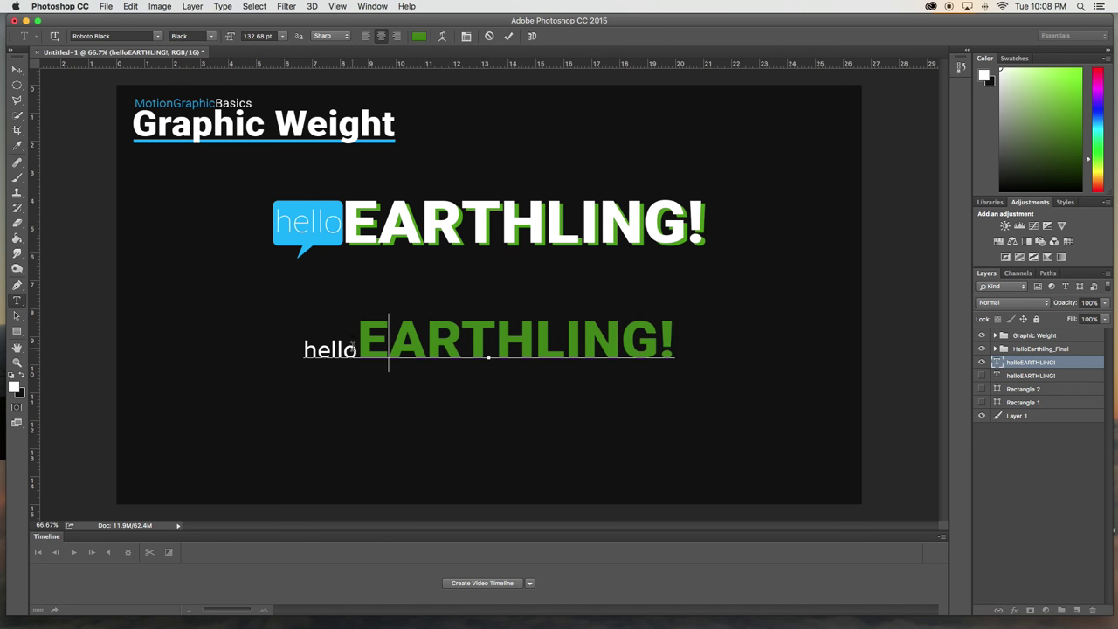
- Set 'hello' to the Roboto Thin weight and commit the text edits
left_click_drag(357, 344, 275, 350)
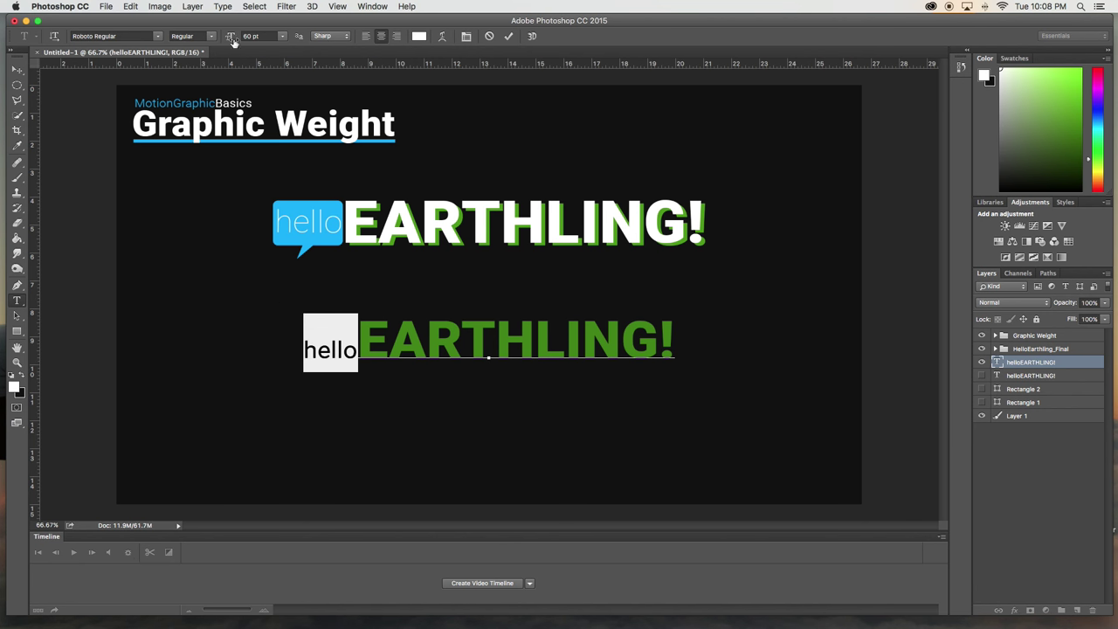
left_click(213, 37)
left_click(177, 30)
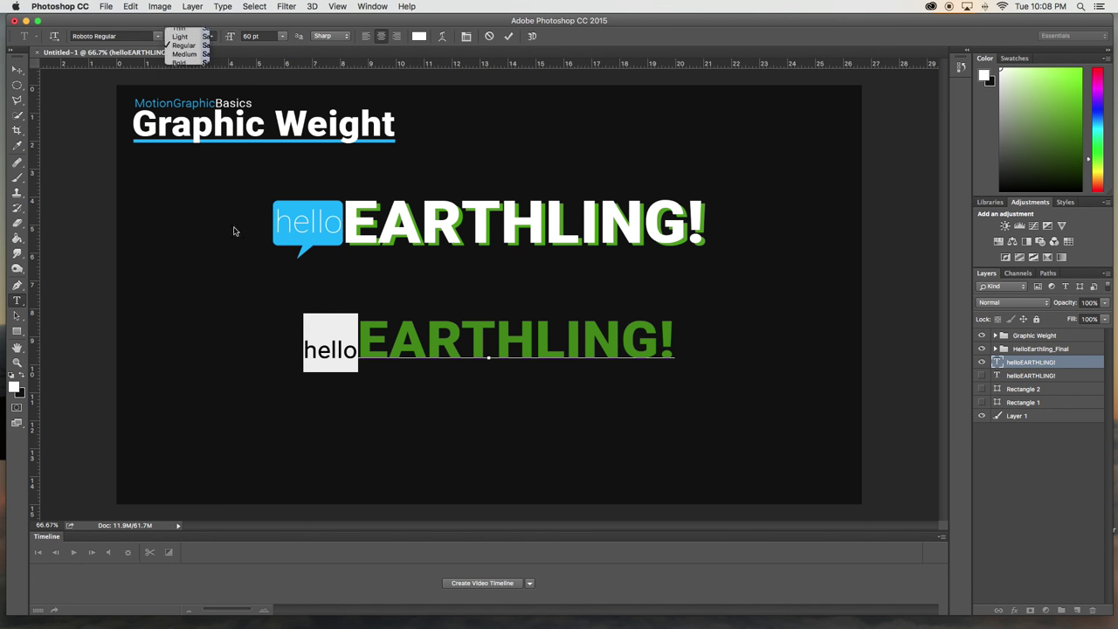
key("Right")
left_click(424, 336)
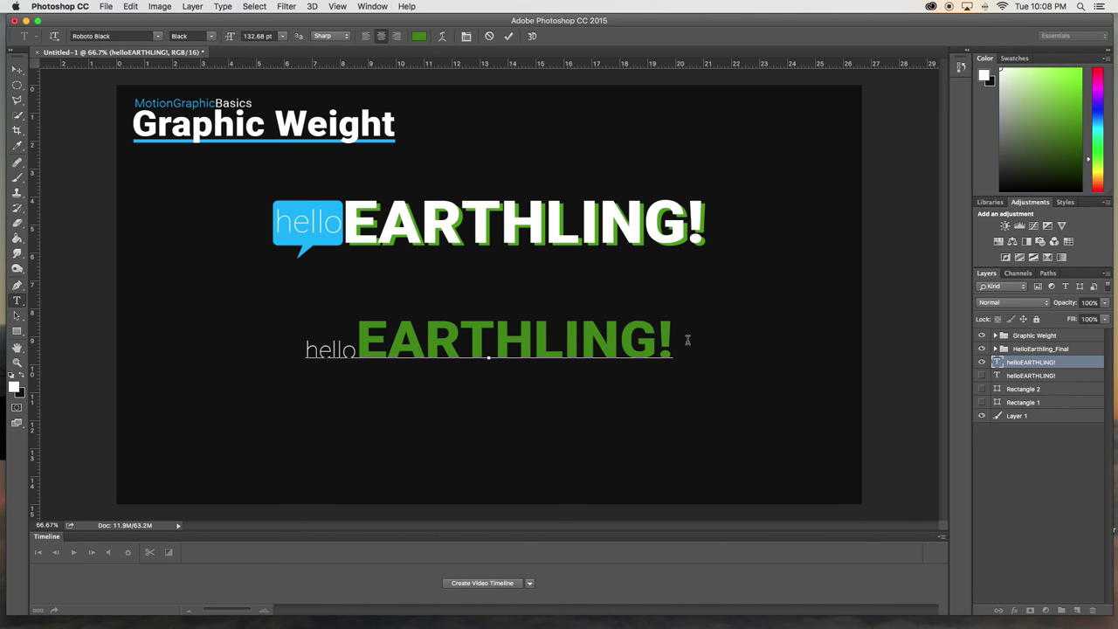
left_click(16, 69)
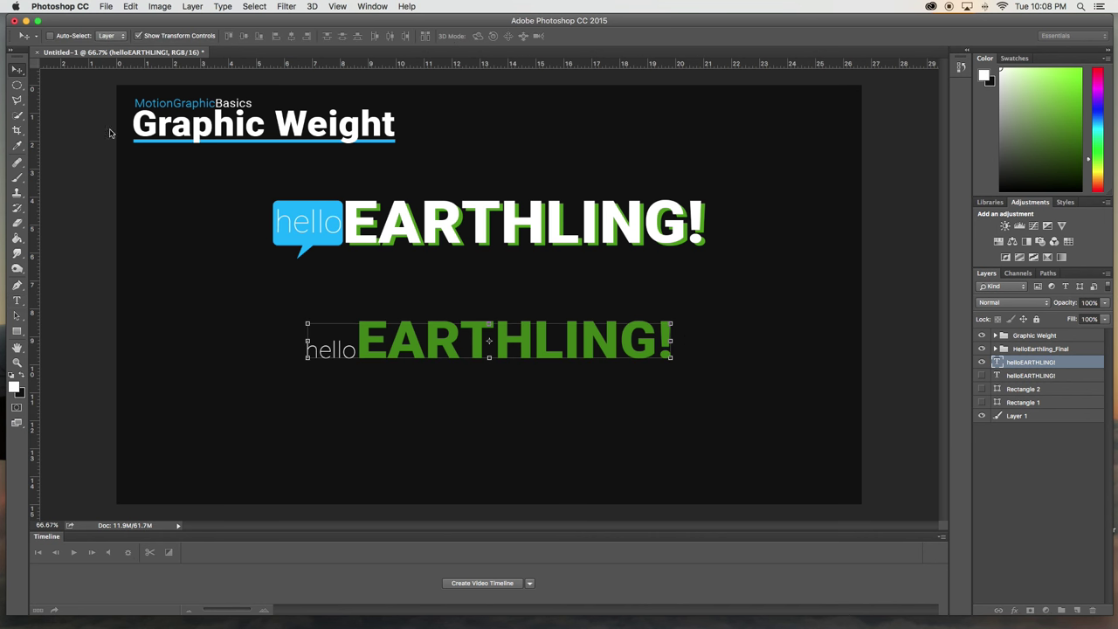
key("a")
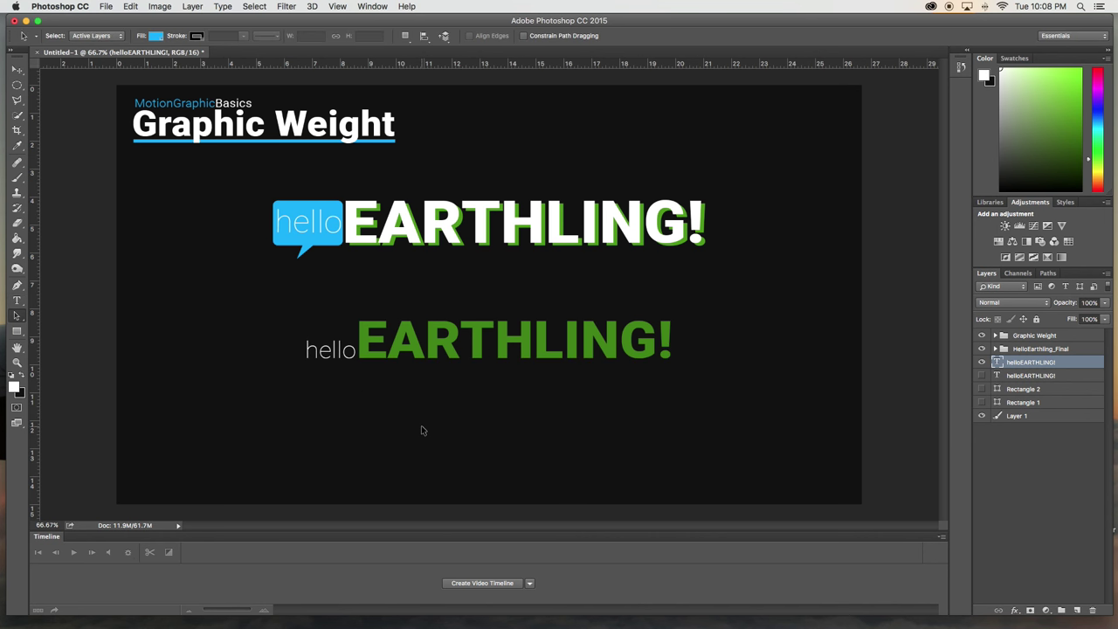
- Swap to the larger helloEARTHLING! text layer and reveal the Rectangle 2 and Rectangle 1 boxes
left_click(981, 361)
left_click(982, 376)
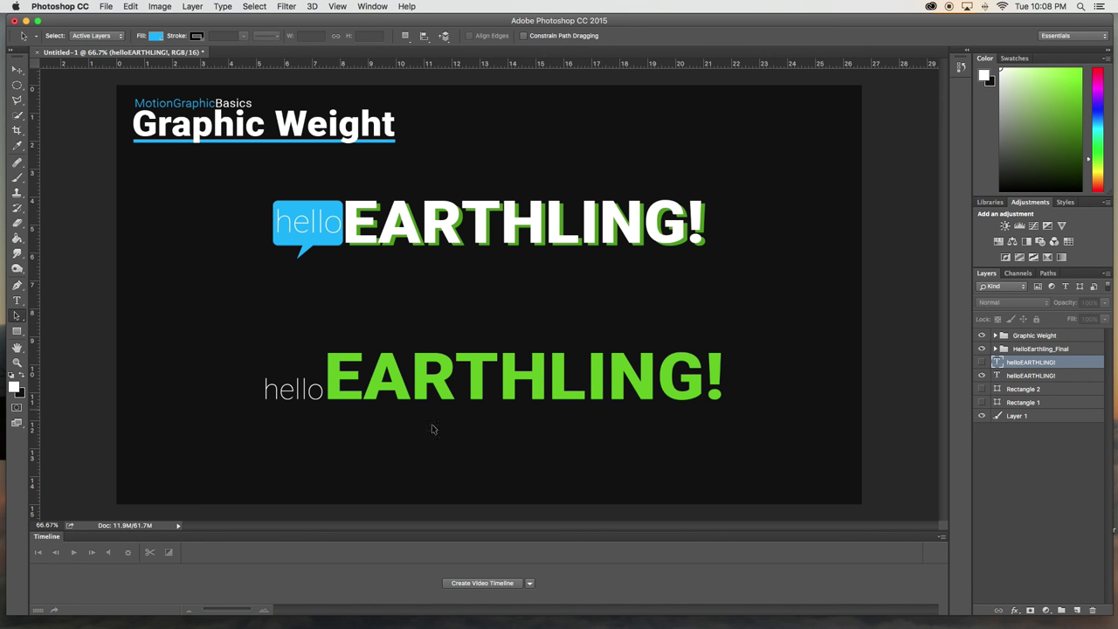
left_click(982, 389)
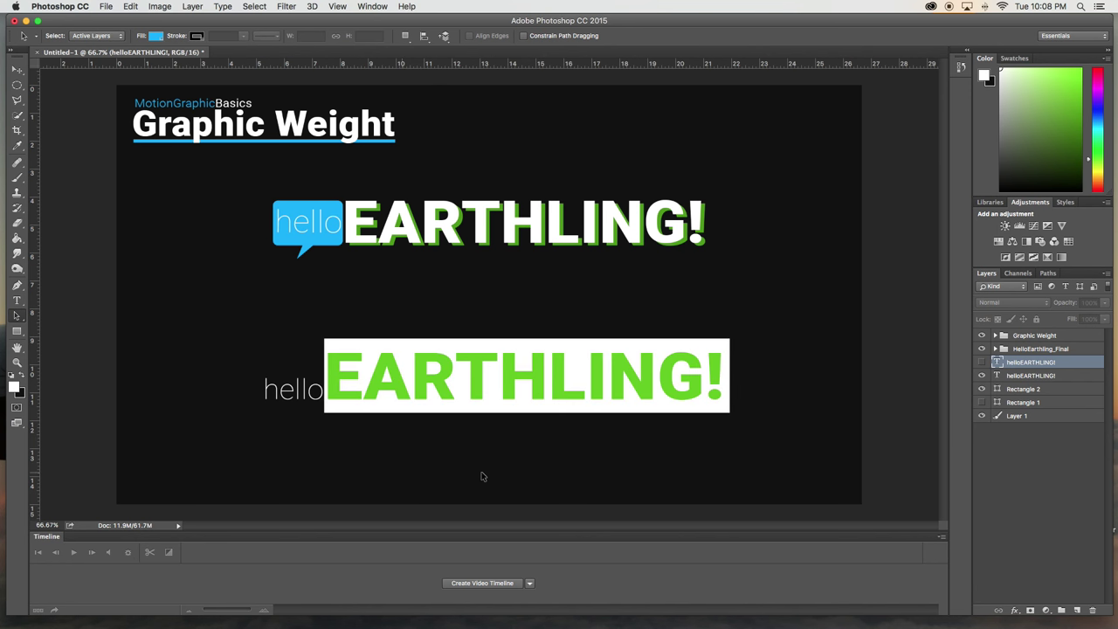
left_click(982, 402)
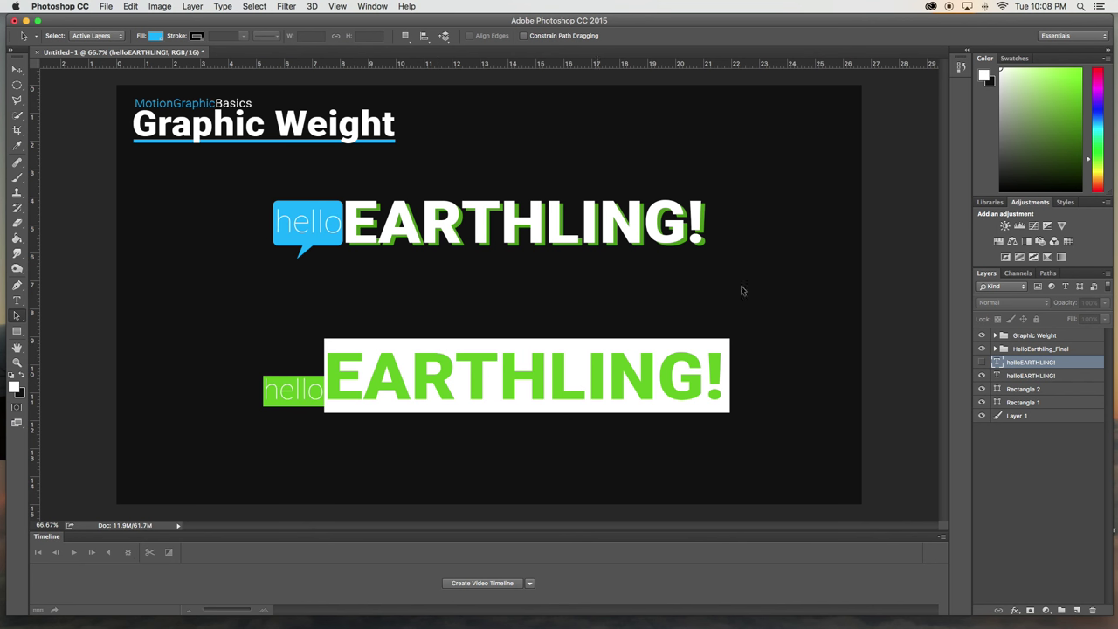
left_click(1027, 390)
- Fill the Rectangle 2 box with light grey #f2f2f2 instead of white
left_click(981, 388)
left_click(982, 389)
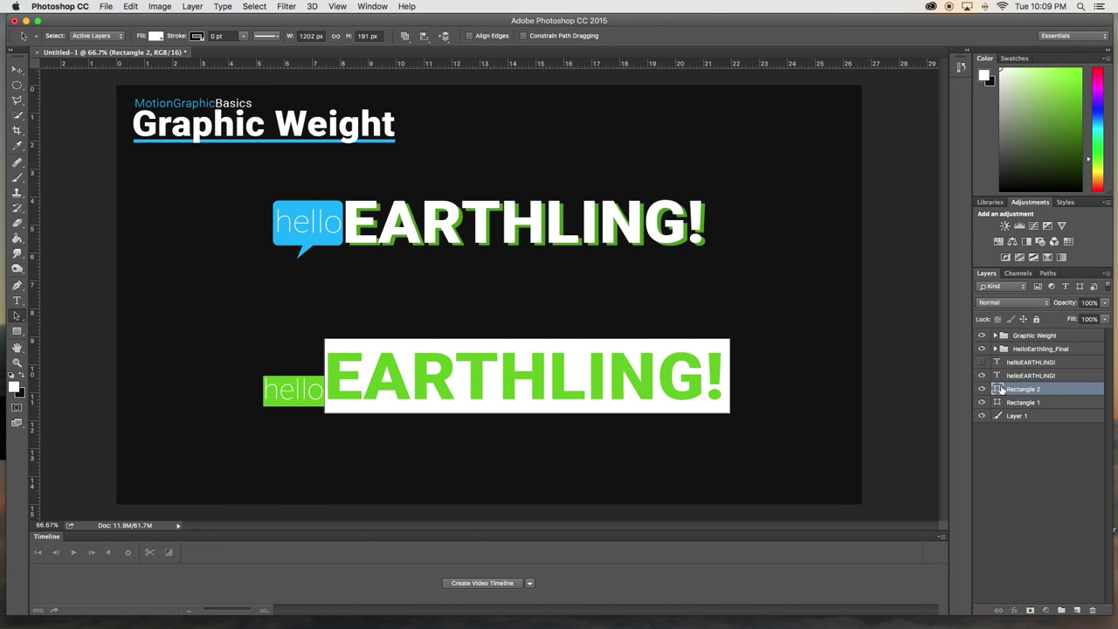
left_click(160, 36)
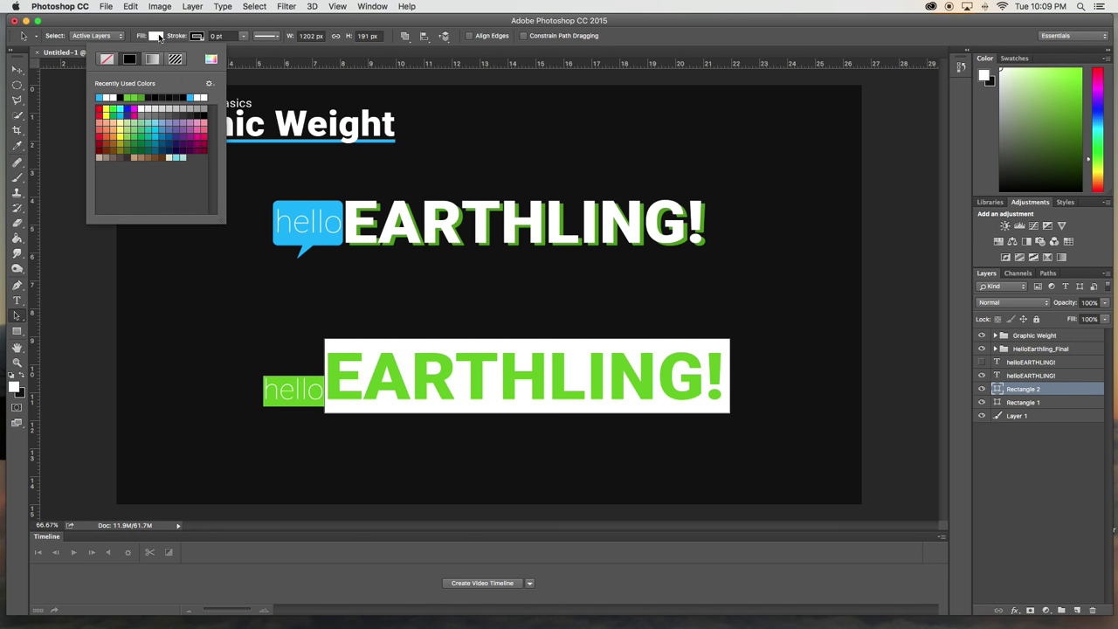
left_click(211, 59)
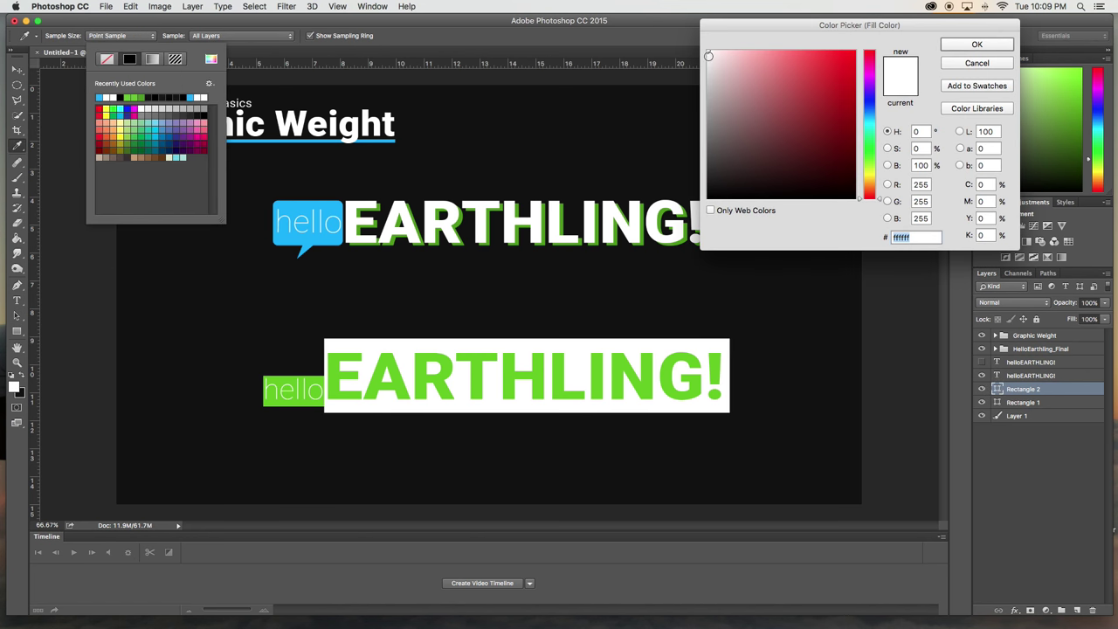
left_click_drag(708, 56, 707, 70)
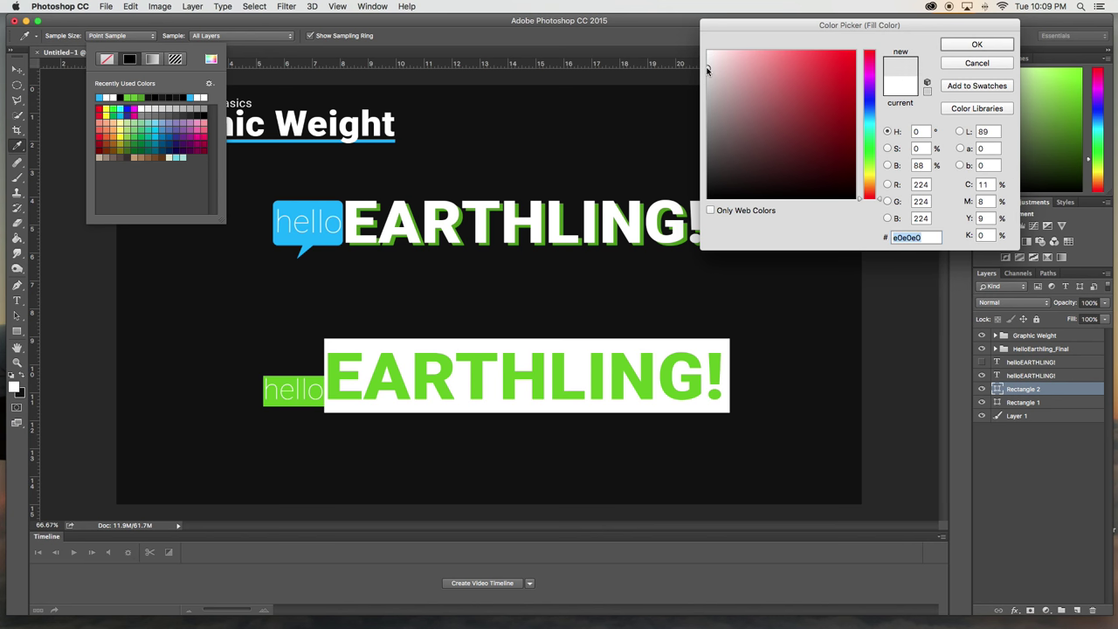
left_click(974, 47)
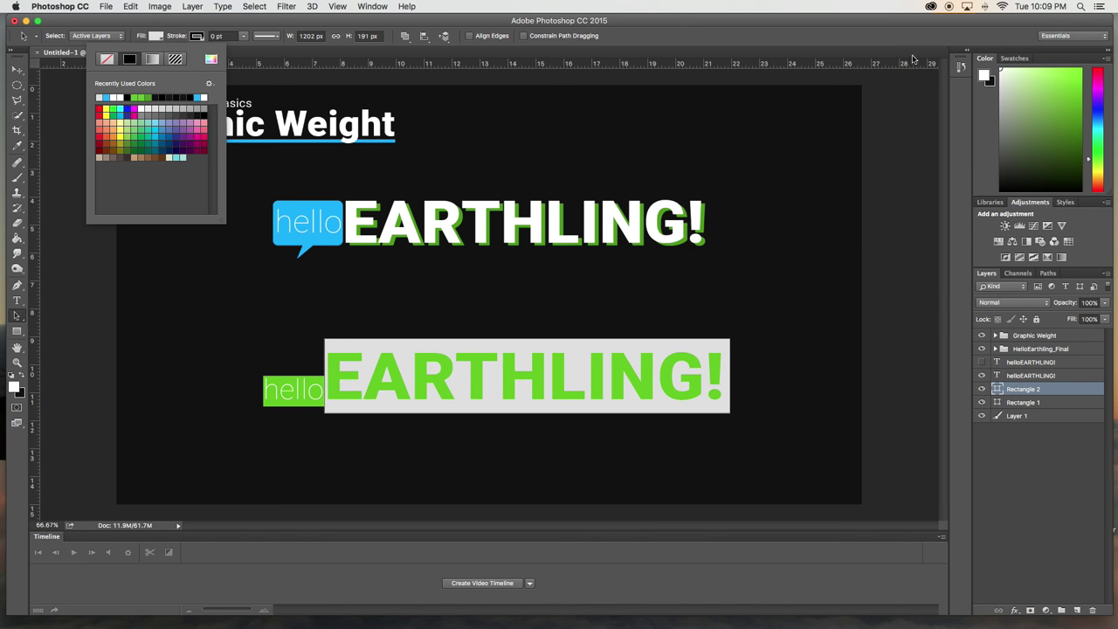
left_click(210, 59)
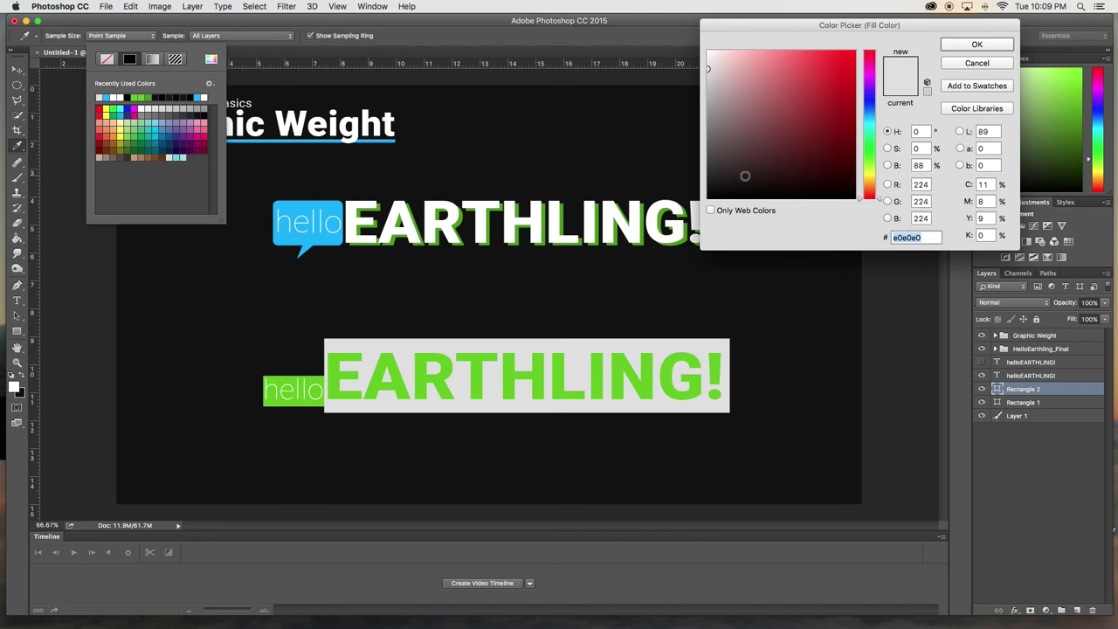
left_click_drag(708, 63, 705, 59)
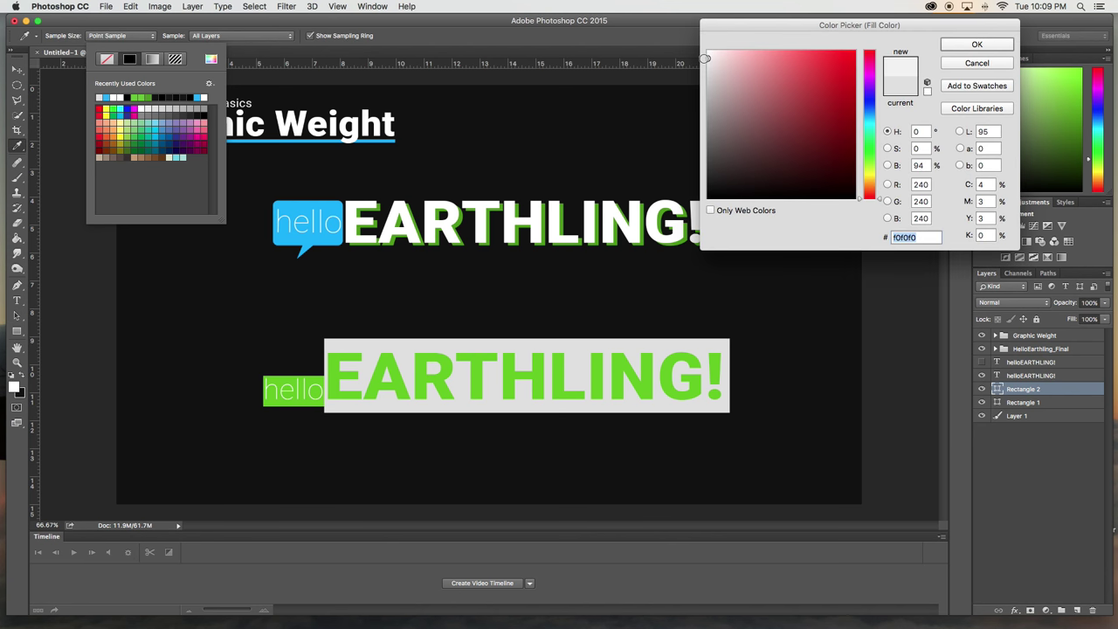
left_click(977, 45)
left_click(680, 302)
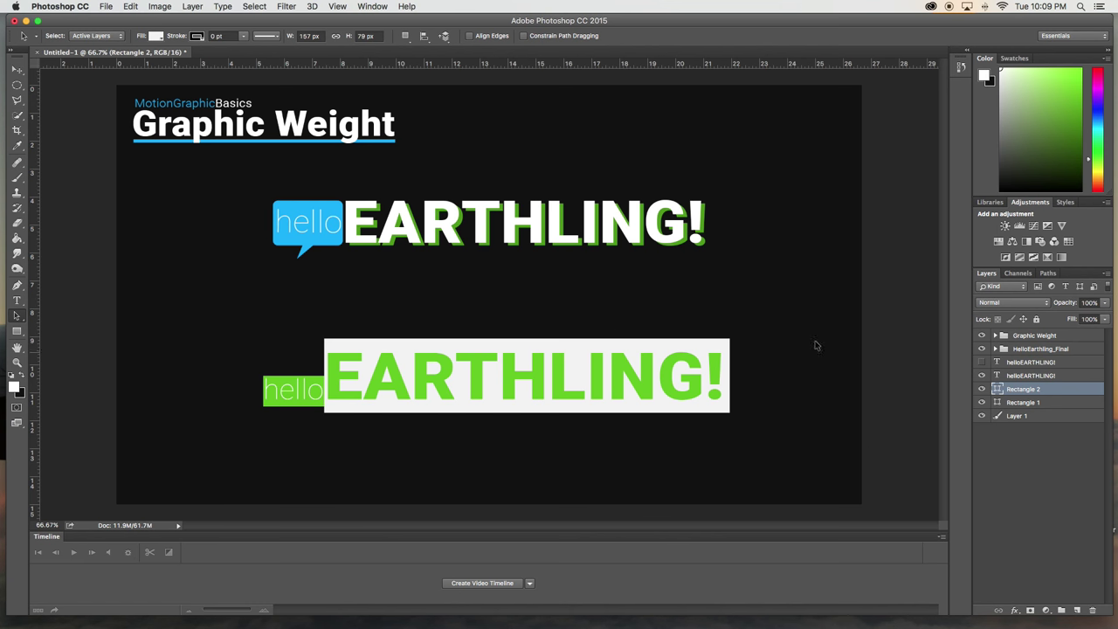
- Select the Rectangle 1 layer, the box behind 'hello'
left_click(1031, 403)
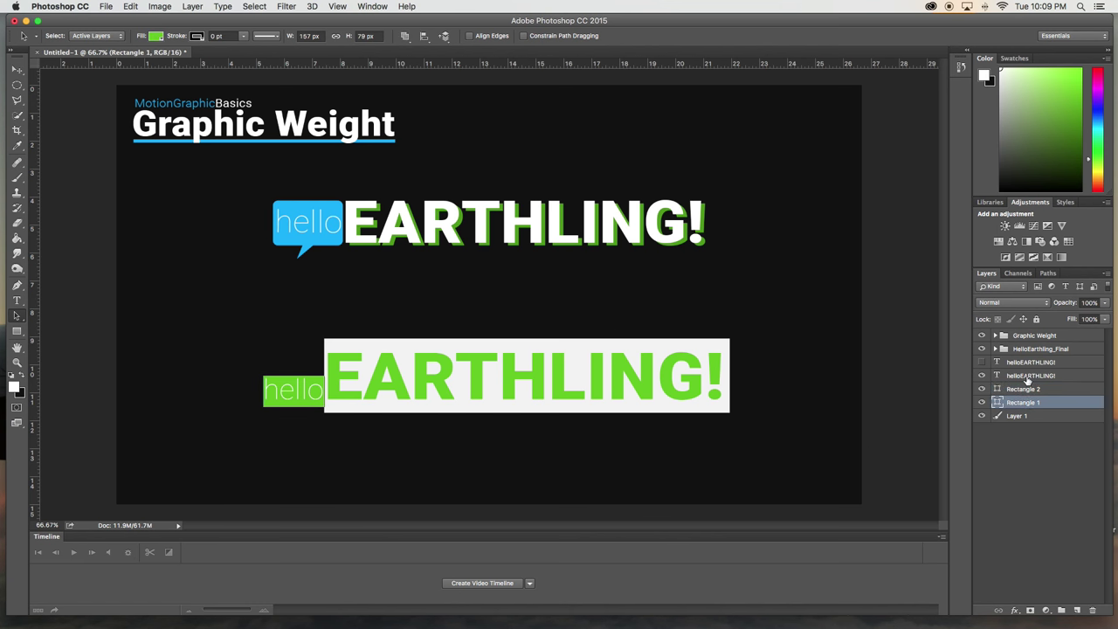